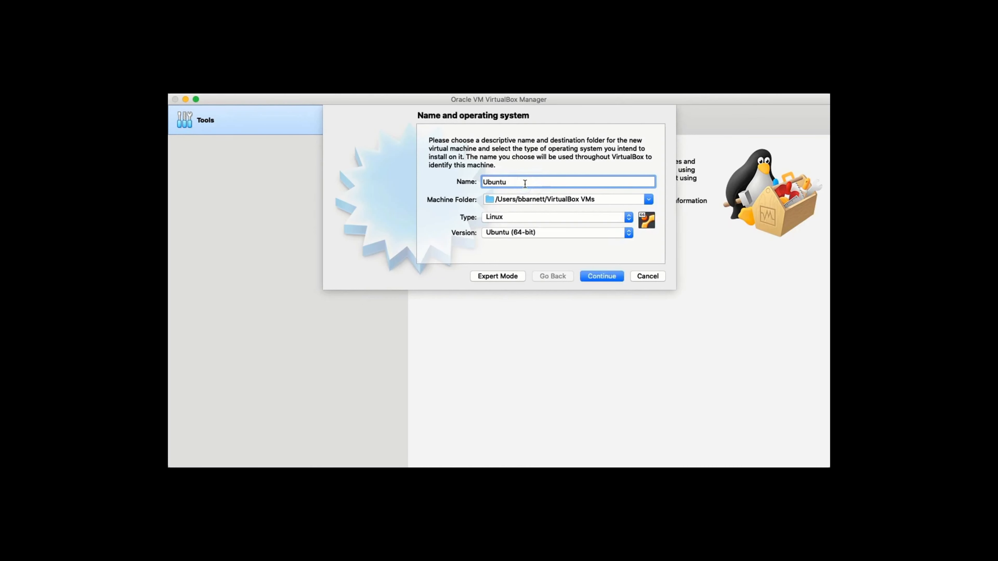
- Name the new machine 'Ubuntu 20 LTS' so it becomes Linux, Ubuntu (64-bit)
type("20 LTS")
- Move on to the memory step and raise the machine's memory to 4096 MB
left_click(588, 277)
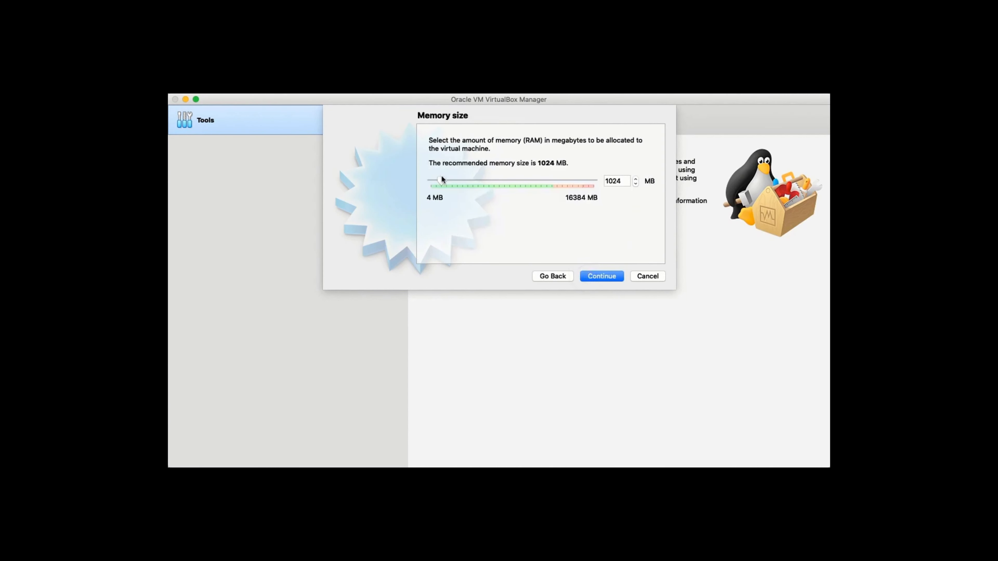
left_click_drag(442, 180, 476, 181)
- Create a new virtual hard disk with default file type and allocation, sized 30.00 GB
left_click(602, 277)
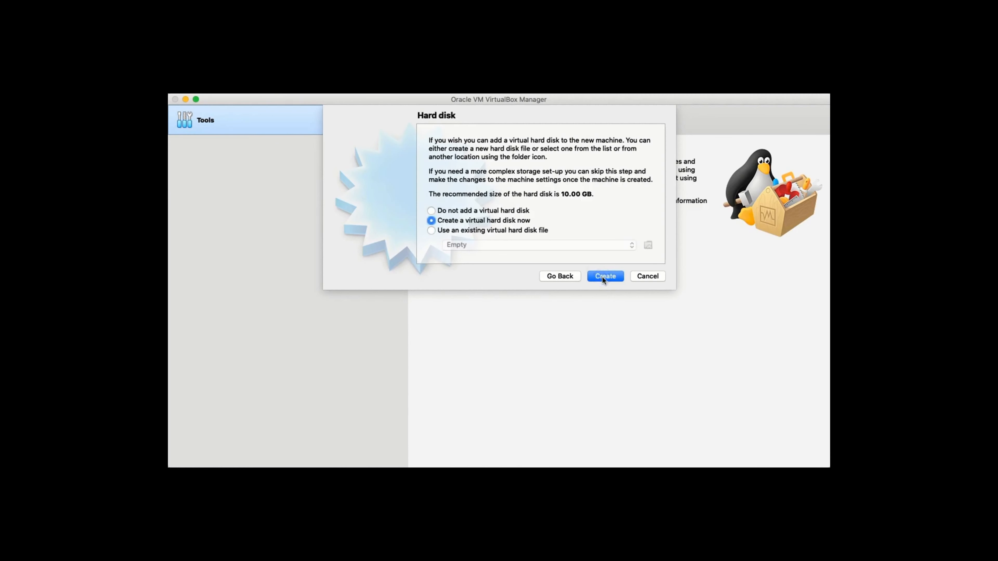
left_click(602, 277)
left_click(602, 322)
left_click(602, 324)
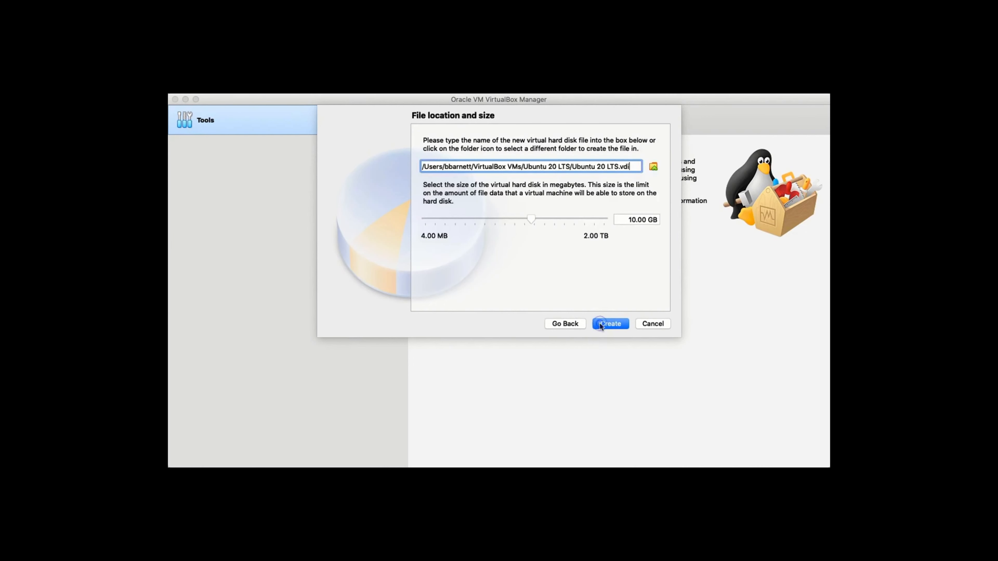
left_click(630, 220)
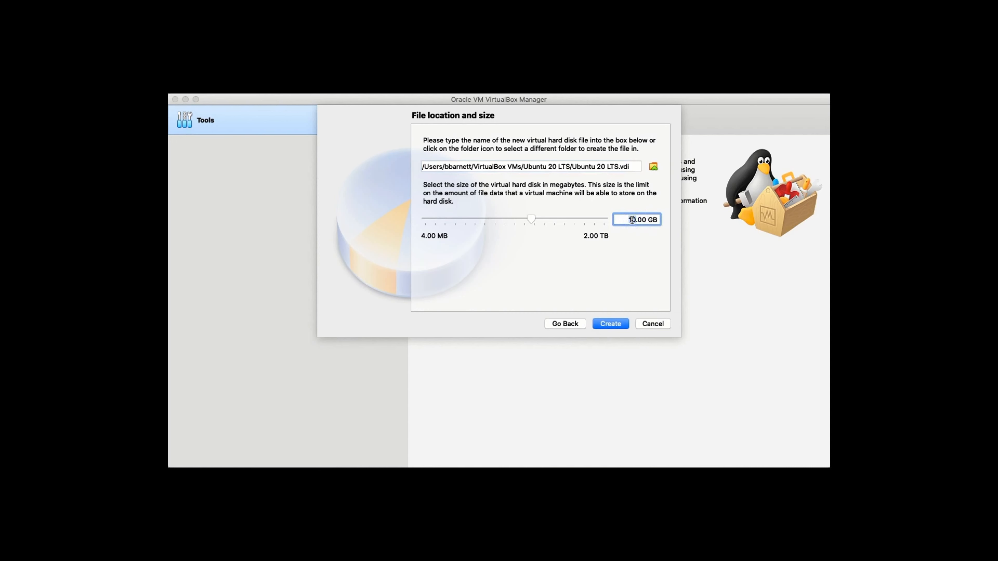
type("30")
- Create the machine and mount ubuntu-20.04-desktop-amd64.iso as a Live CD/DVD in its optical drive
left_click(601, 327)
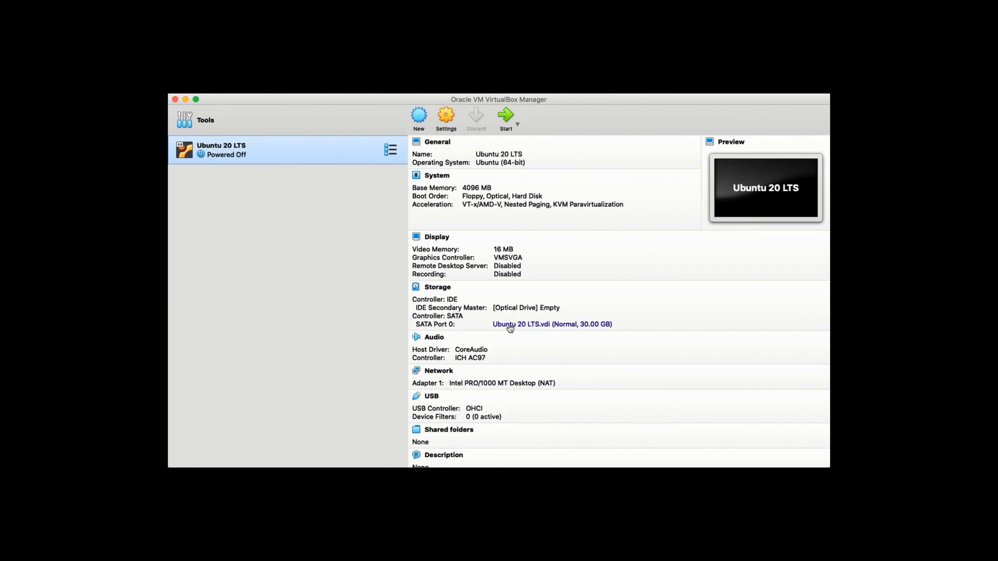
left_click(439, 288)
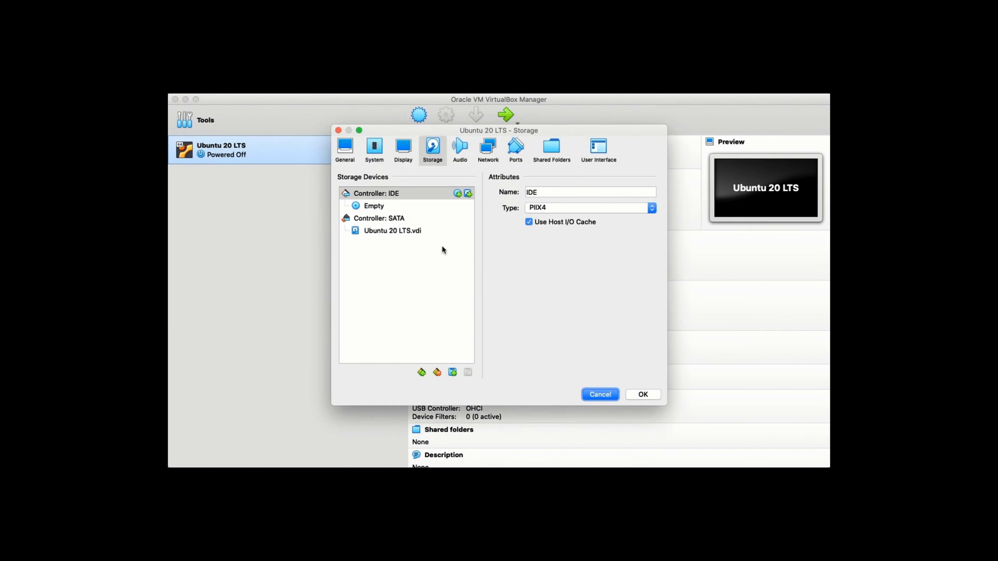
left_click(381, 206)
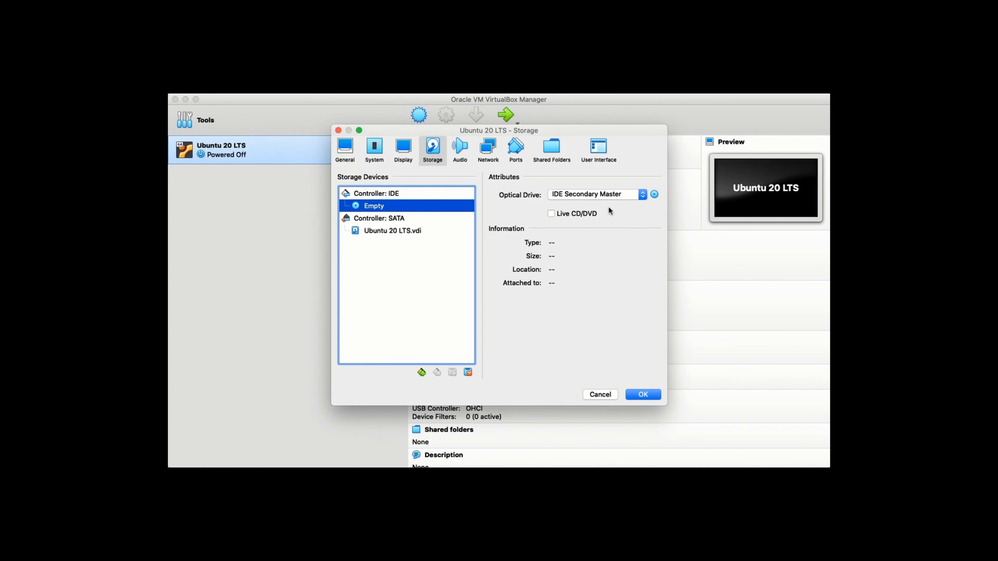
left_click(551, 215)
left_click(654, 194)
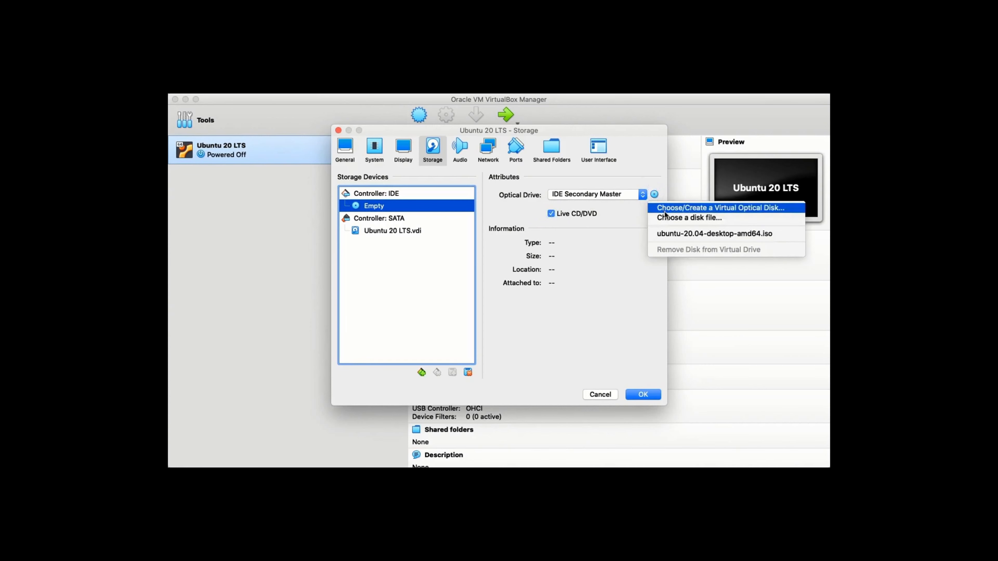
left_click(664, 218)
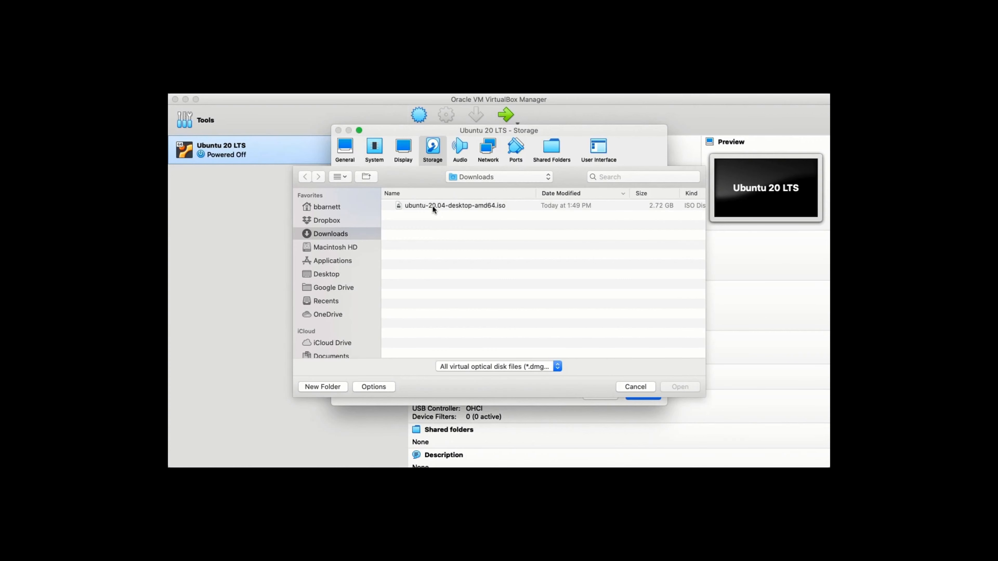
left_click(432, 206)
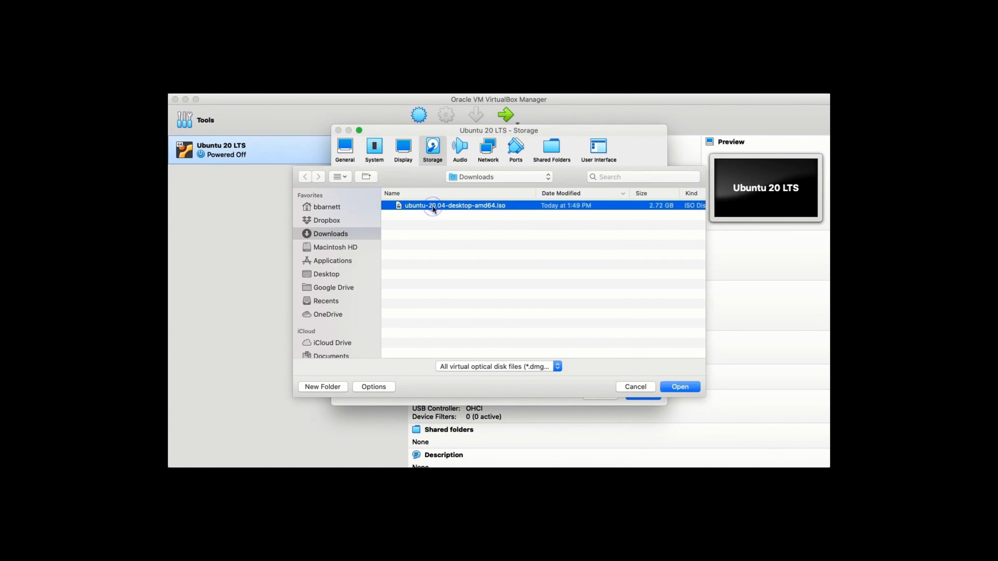
left_click(680, 385)
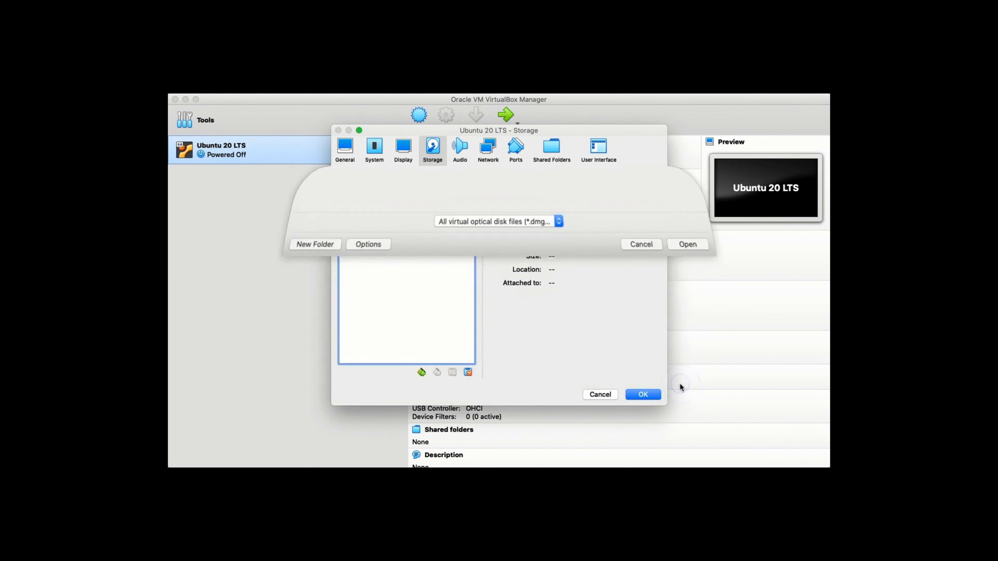
left_click(645, 394)
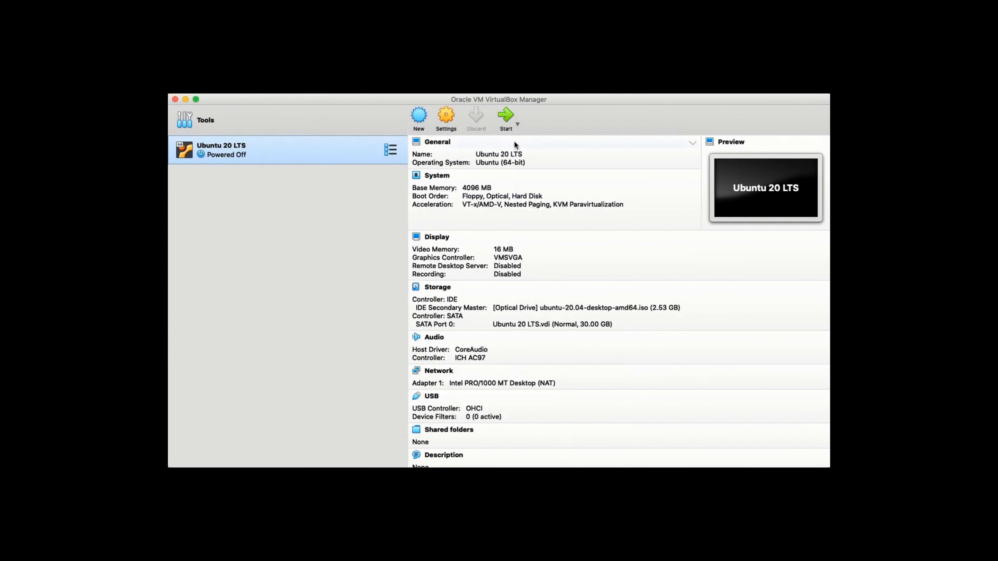
- Start the Ubuntu 20 LTS machine, booting it from the Ubuntu ISO
left_click(507, 116)
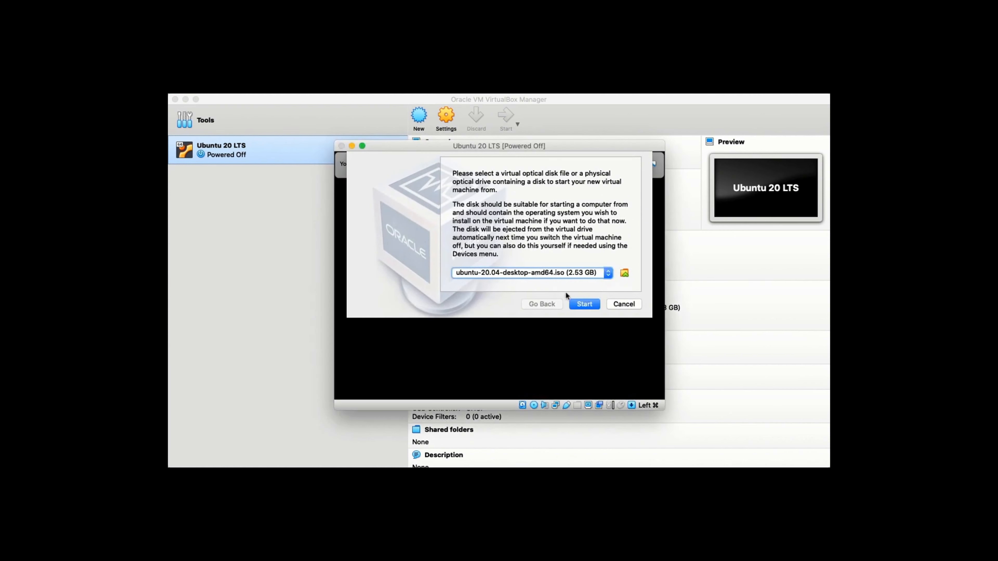
left_click(585, 305)
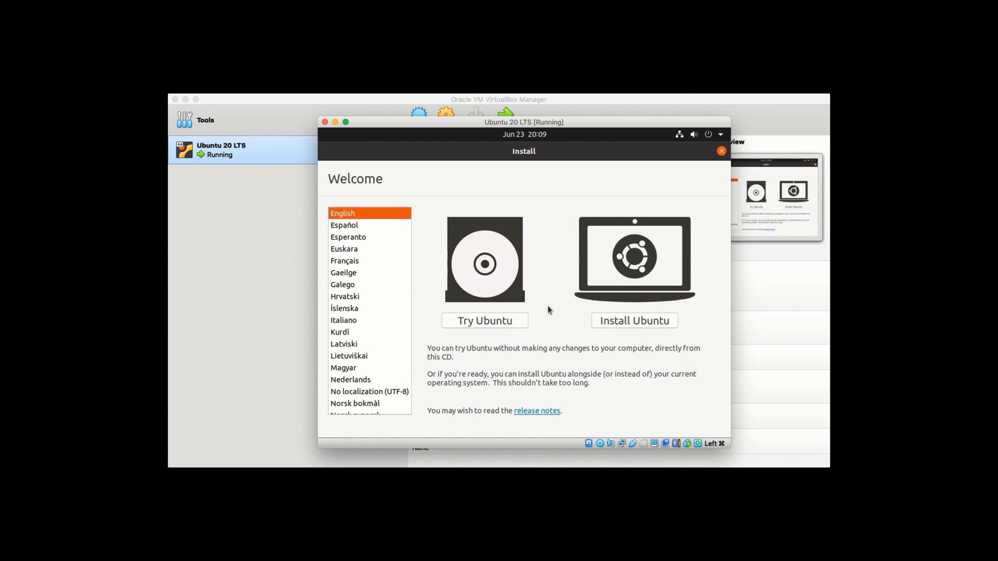
- Choose Install Ubuntu and keep the English (US) keyboard layout
left_click(629, 324)
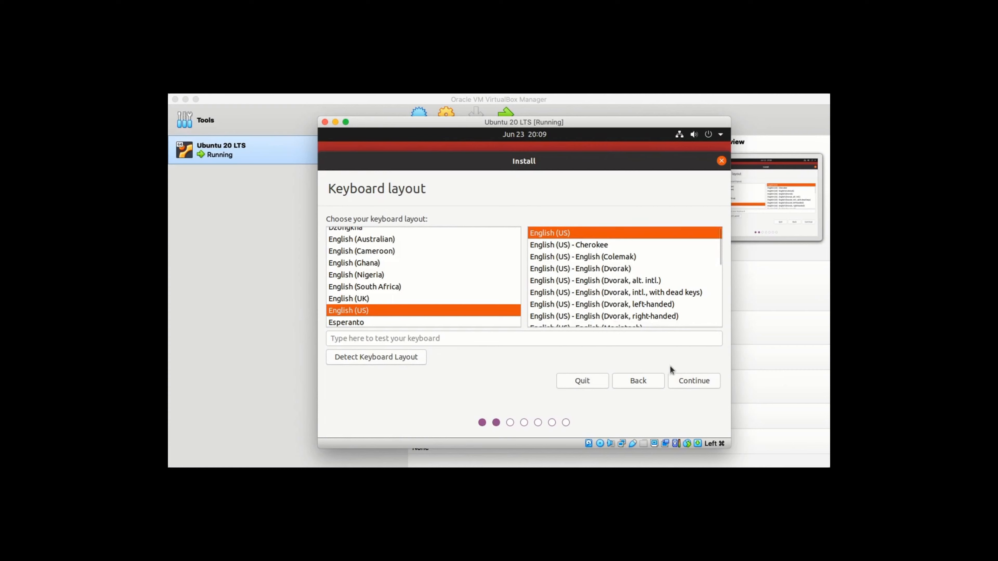
left_click(686, 382)
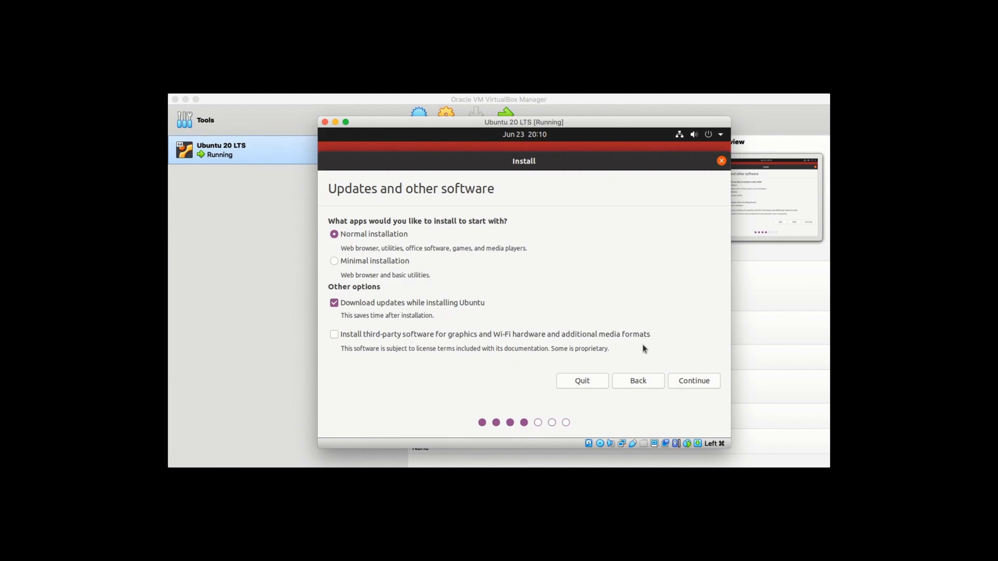
- Accept normal installation with updates, then erase the virtual disk and install Ubuntu
left_click(694, 383)
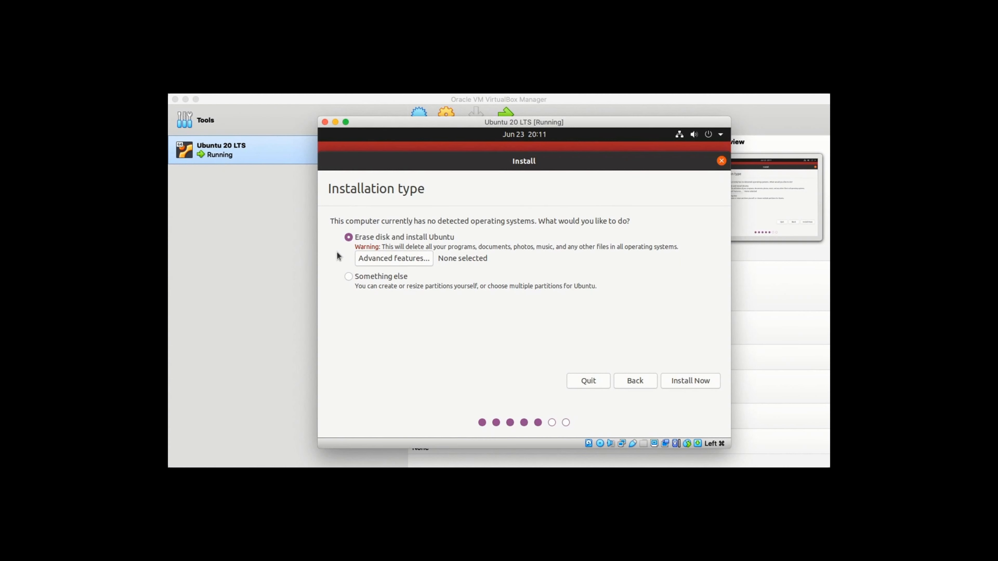
left_click(694, 379)
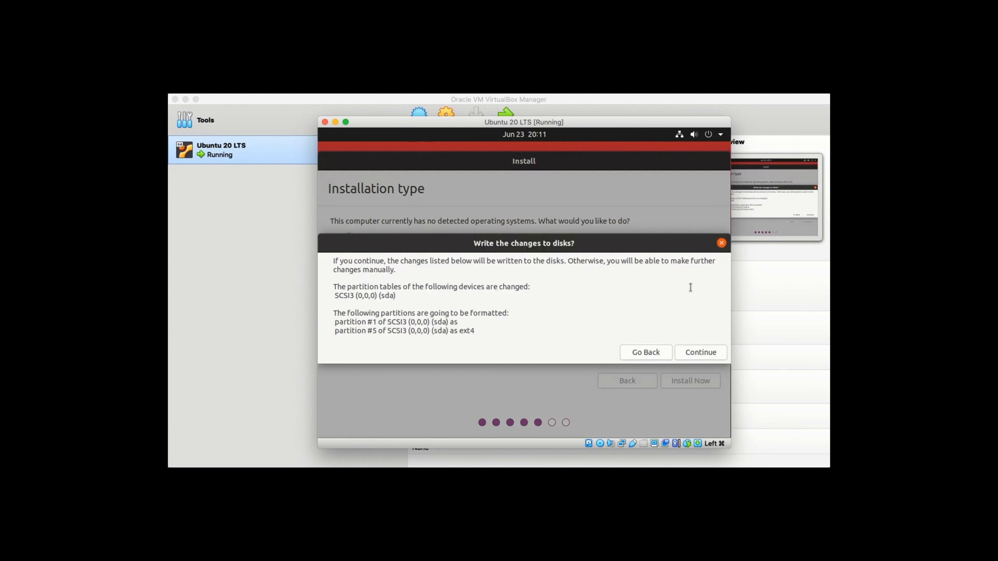
left_click(696, 352)
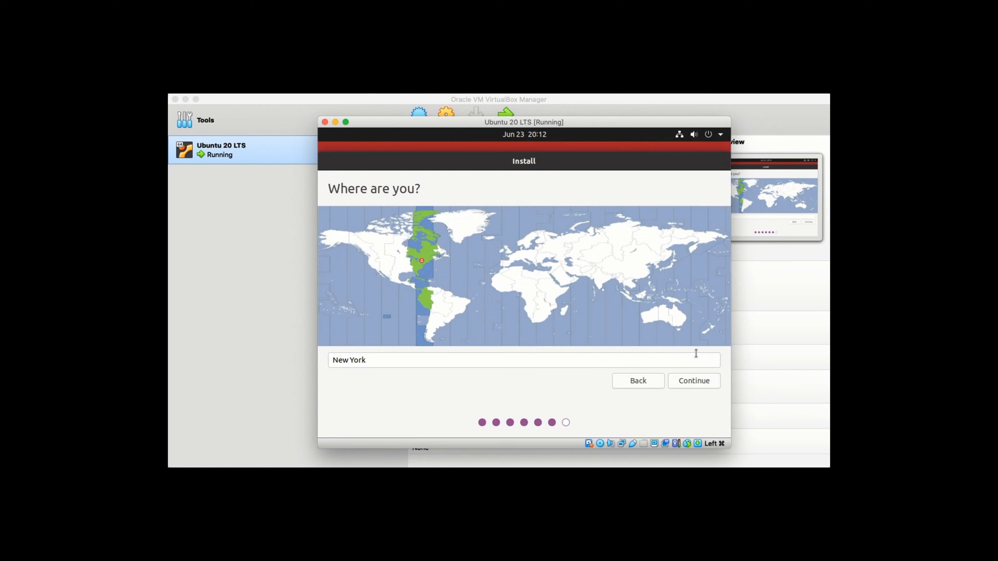
- Set the time zone to New York on the world map and continue
left_click(579, 266)
left_click(643, 265)
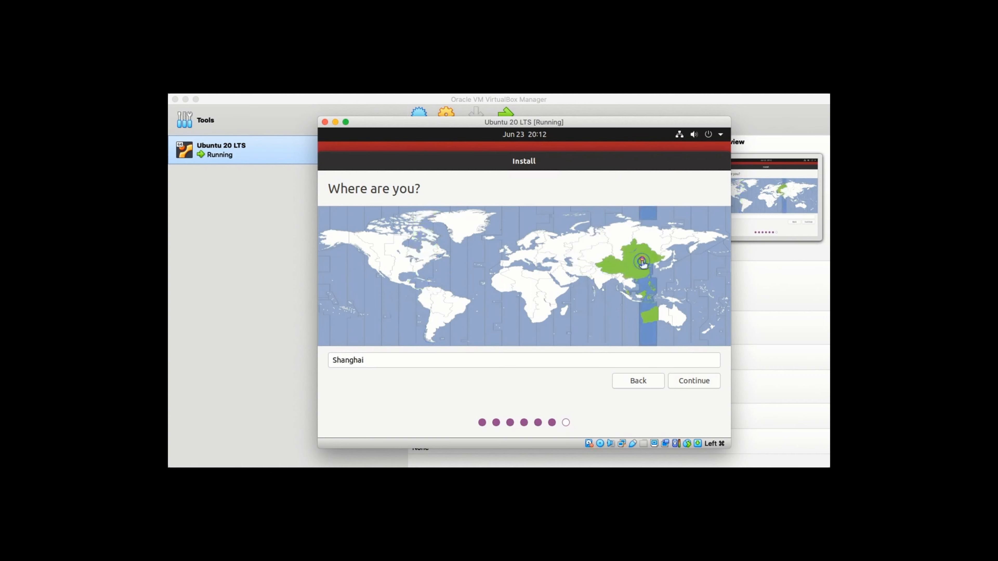
left_click(422, 264)
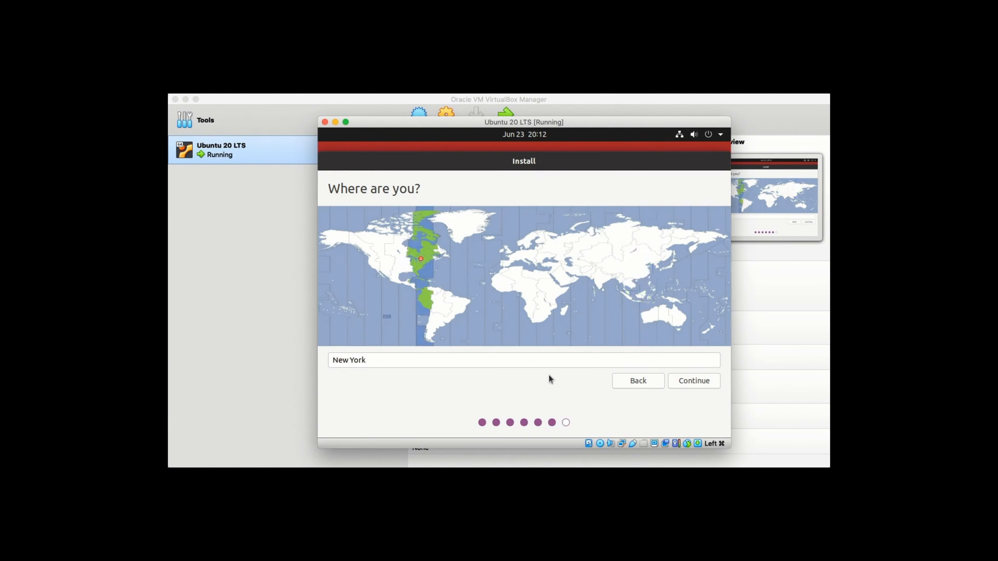
left_click(691, 381)
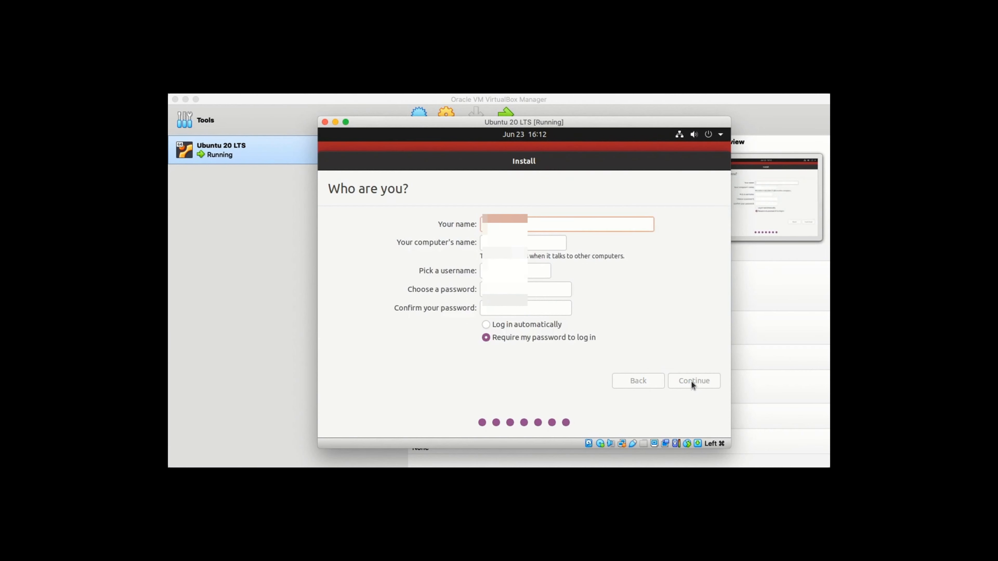
- Enter the user's name and shorten the computer name by removing the '-VirtualBox' suffix
type("Bill")
key("Tab")
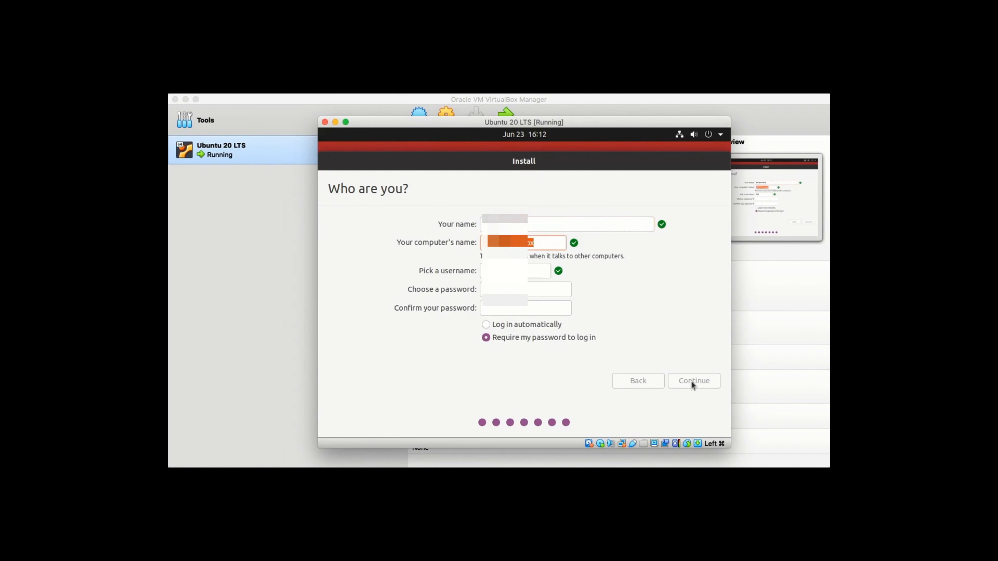
key("shift+Right")
key("shift+Right")
key("shift+Right")
key("shift+Right")
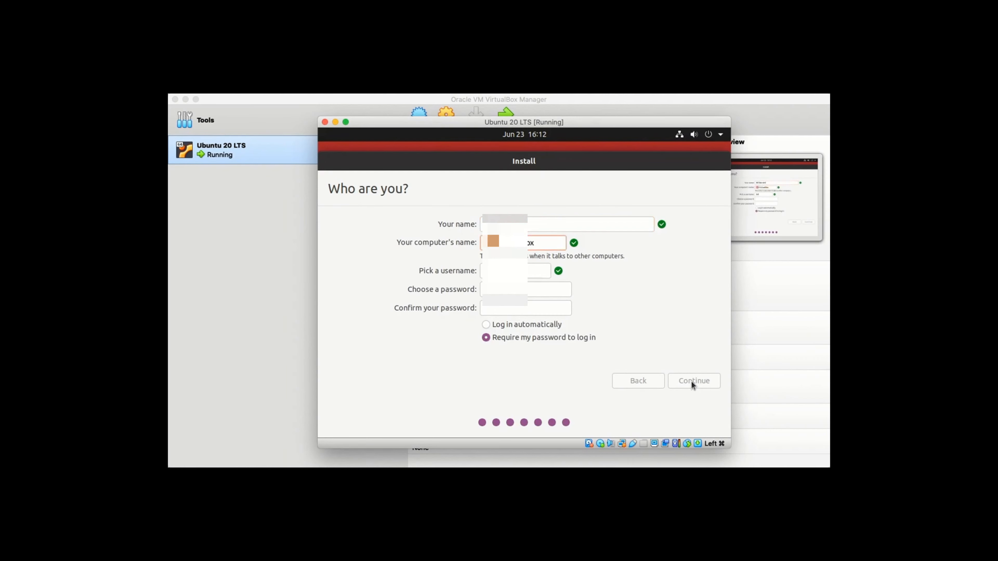
type("ubuntu")
key("BackSpace")
type("200")
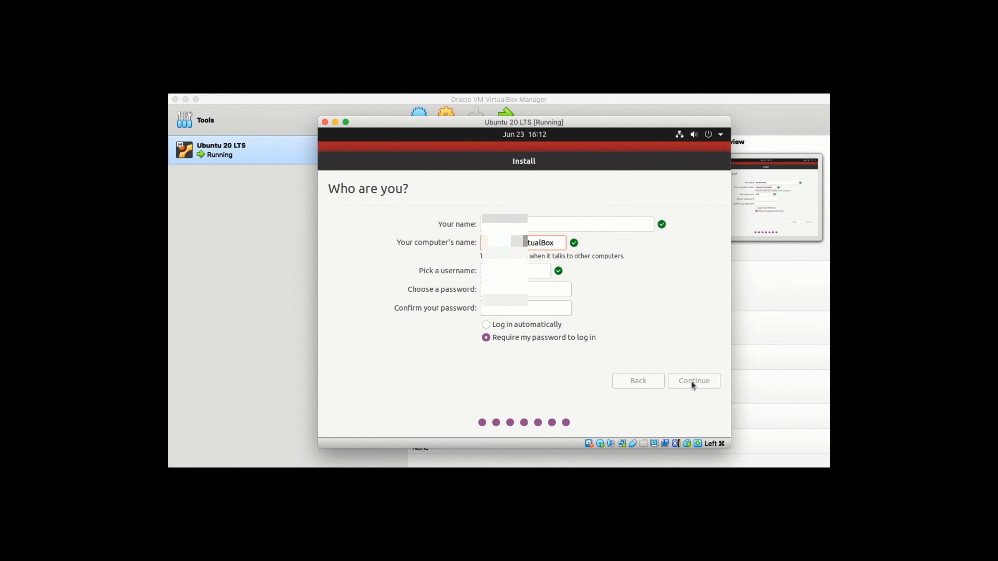
type("lts")
key("BackSpace")
key("Right")
key("Right")
key("Right")
key("Right")
key("Right")
key("Right")
key("Right")
key("Right")
key("Right")
key("Right")
key("BackSpace")
key("BackSpace")
key("BackSpace")
key("BackSpace")
key("BackSpace")
key("BackSpace")
key("BackSpace")
key("BackSpace")
key("BackSpace")
key("BackSpace")
key("BackSpace")
key("BackSpace")
key("BackSpace")
key("BackSpace")
key("BackSpace")
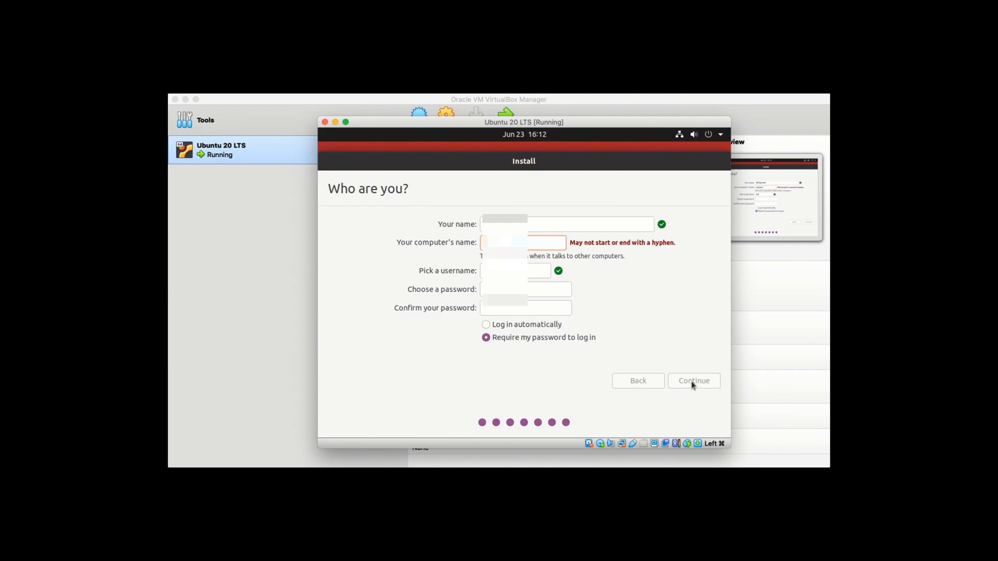
type("20")
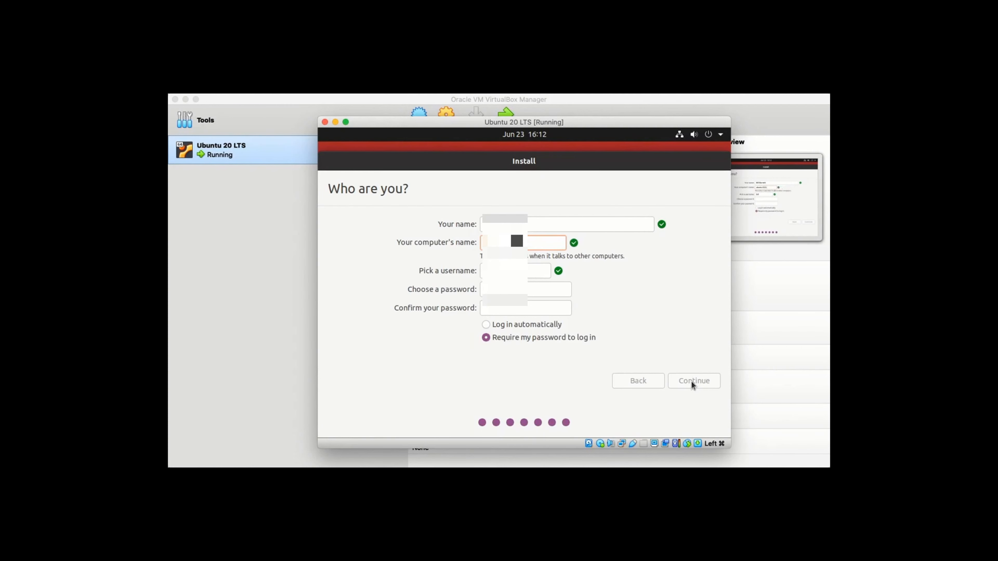
type("s")
- Set the account password, enable automatic login, and continue the installation
key("Tab")
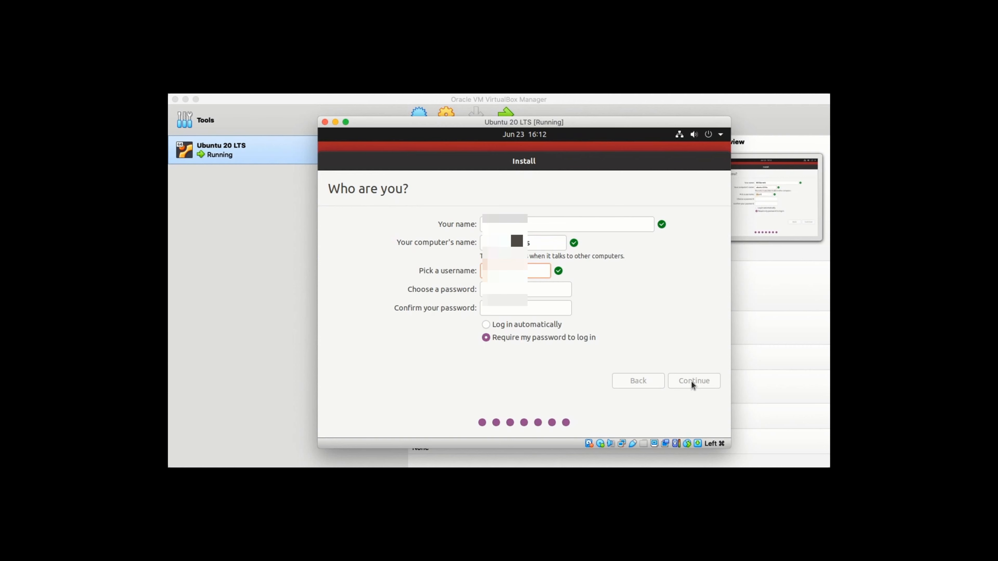
key("Tab")
type("12")
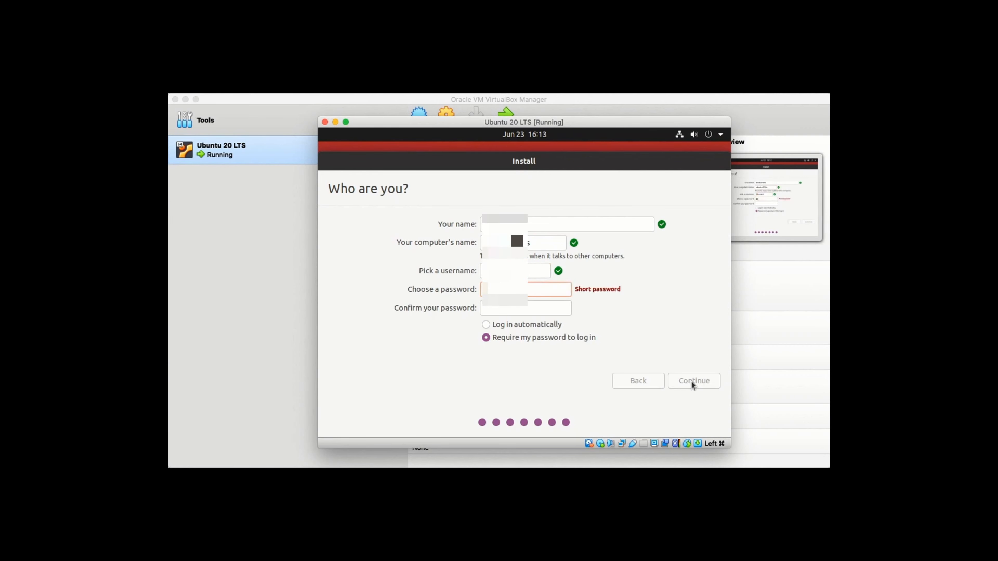
type("345678")
key("Tab")
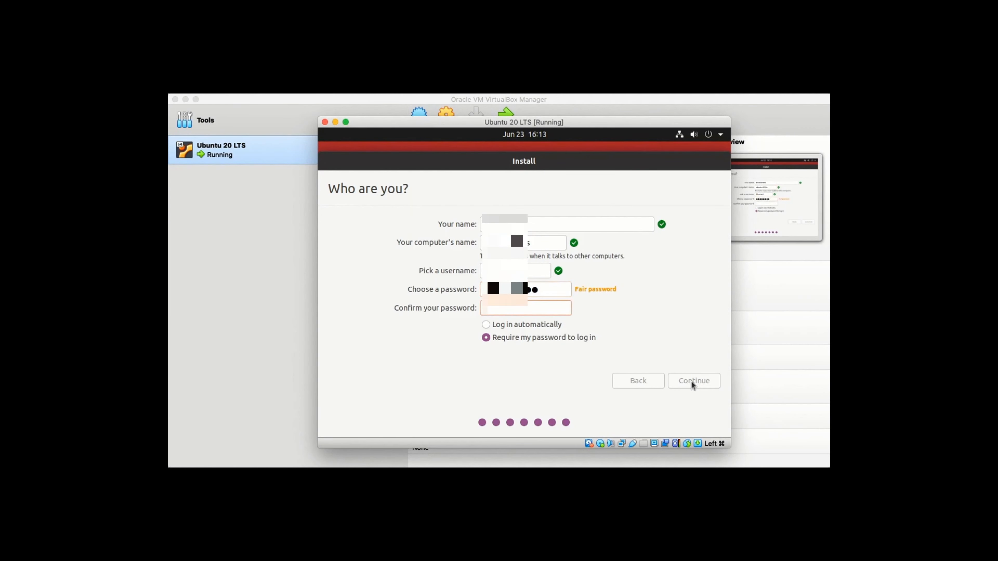
type("12345678")
left_click(527, 327)
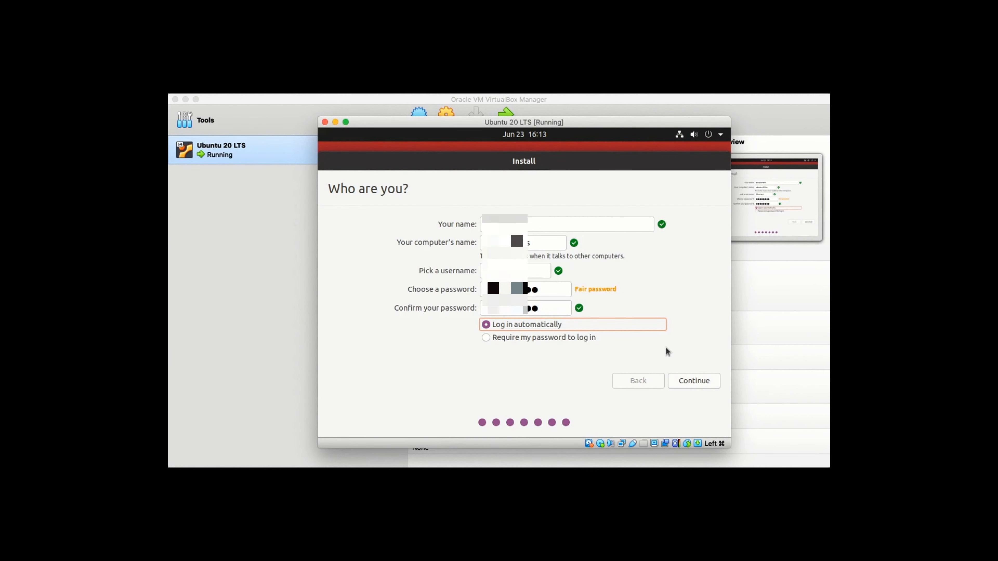
left_click(686, 381)
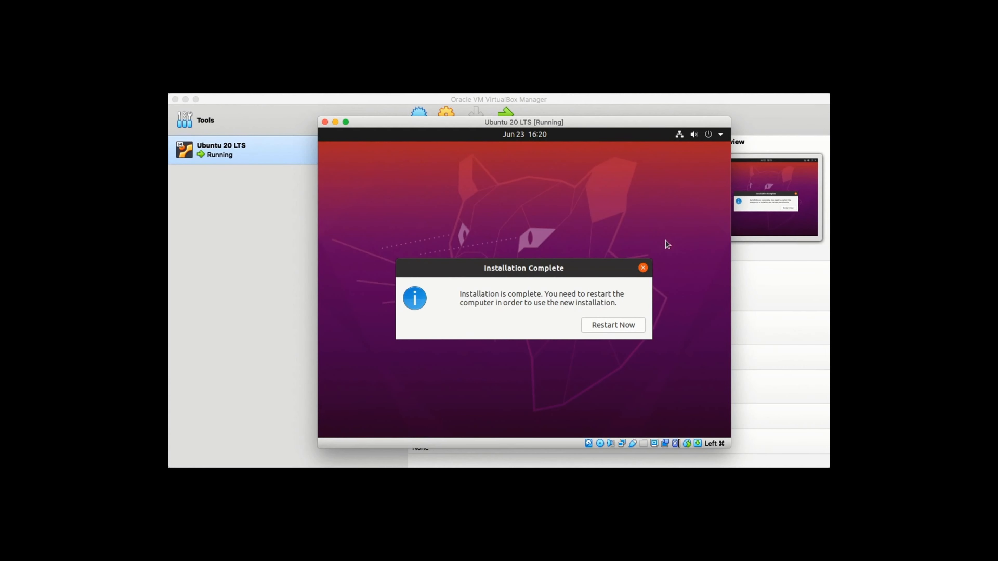
- Dismiss the Installation Complete notice without restarting, then bring up the top-bar system menu
left_click(643, 268)
left_click(644, 269)
left_click(643, 268)
left_click(721, 135)
left_click(721, 135)
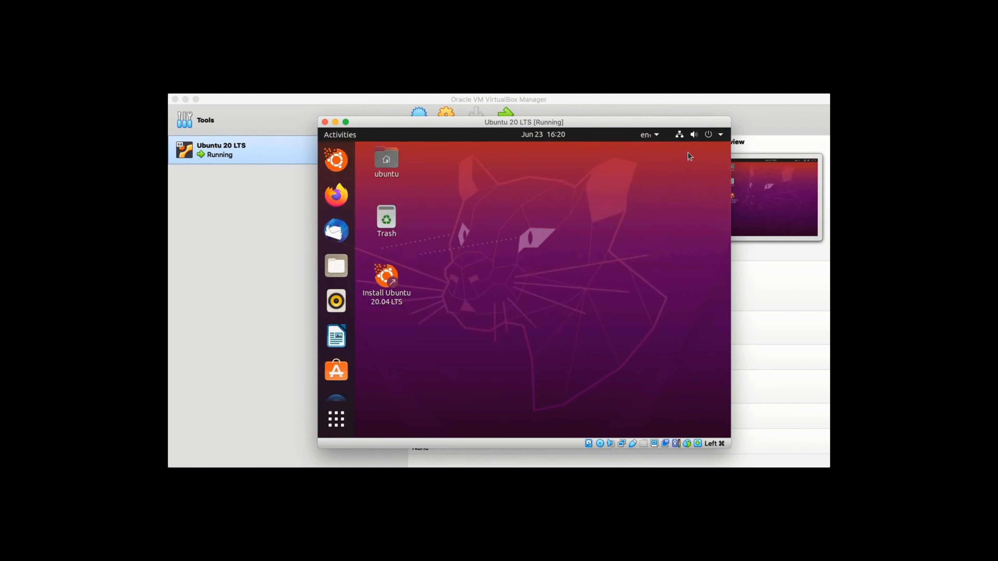
- Power off the Ubuntu guest via Power Off / Log Out > Power Off
left_click(722, 136)
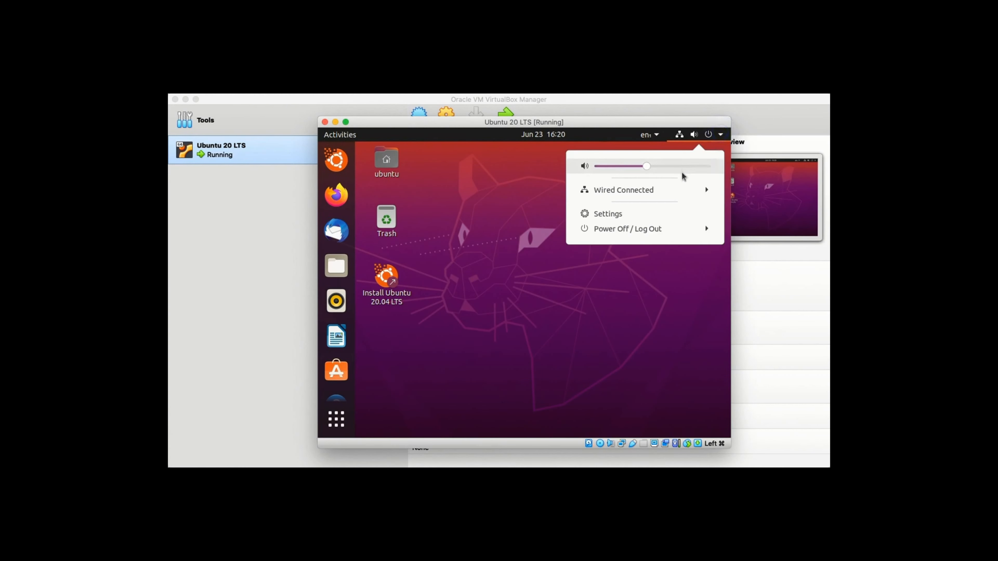
left_click(634, 233)
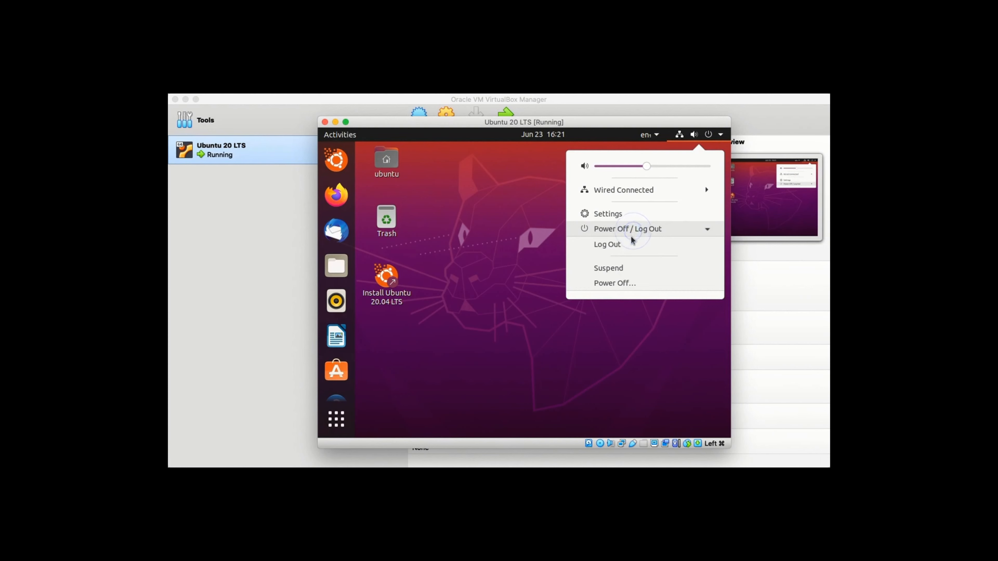
left_click(625, 284)
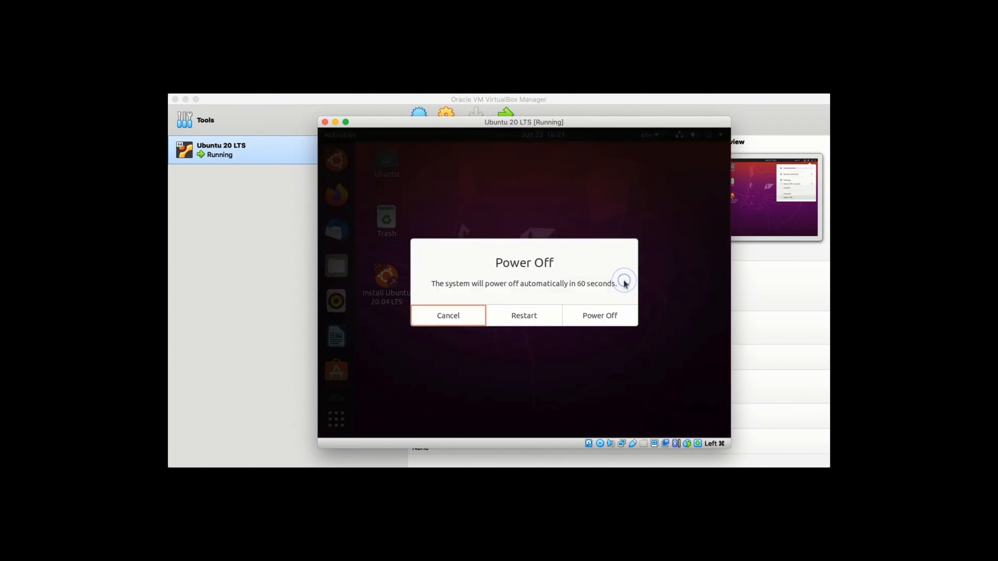
left_click(589, 319)
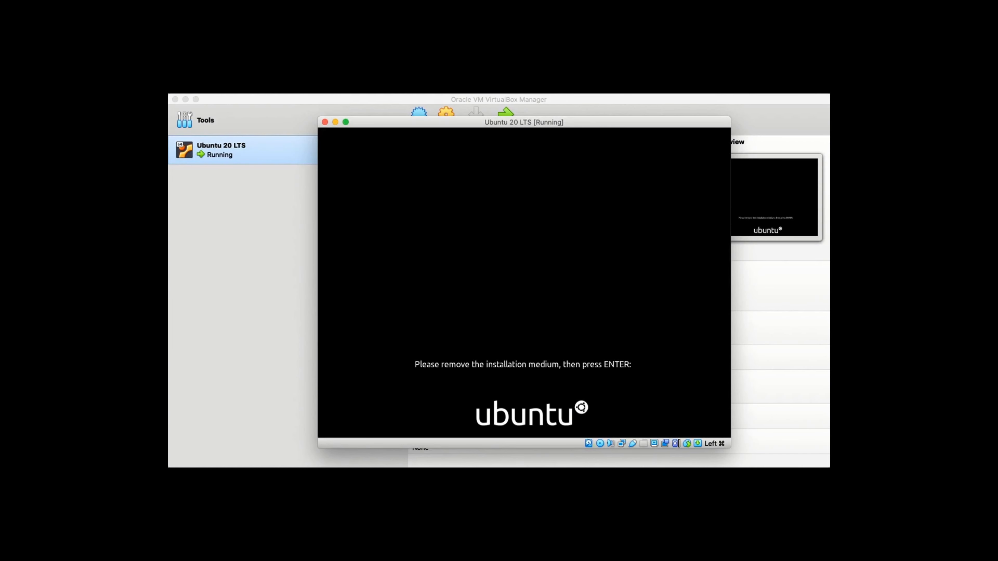
- Power off the Ubuntu 20 LTS machine, then bring up its Storage settings
left_click(325, 122)
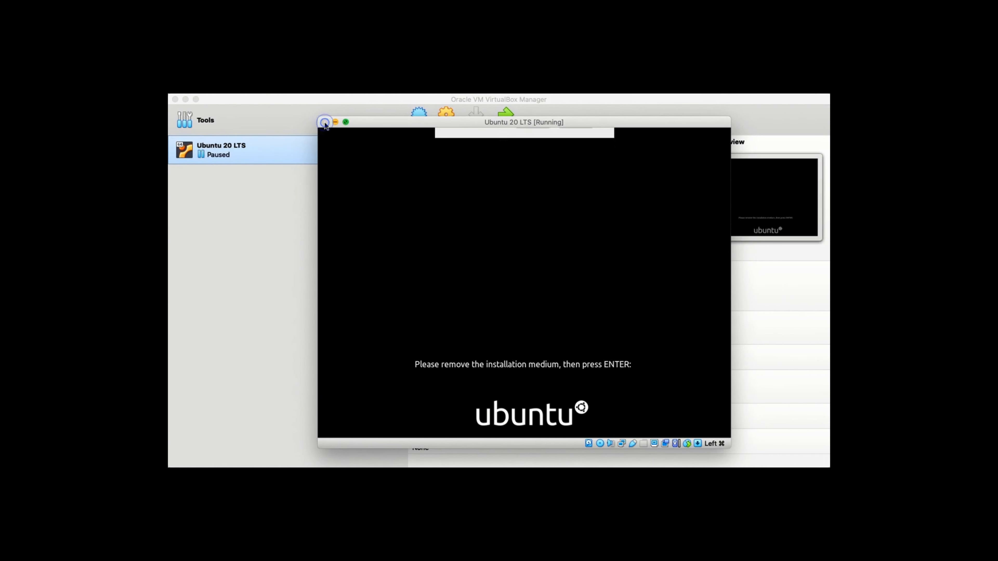
left_click(500, 184)
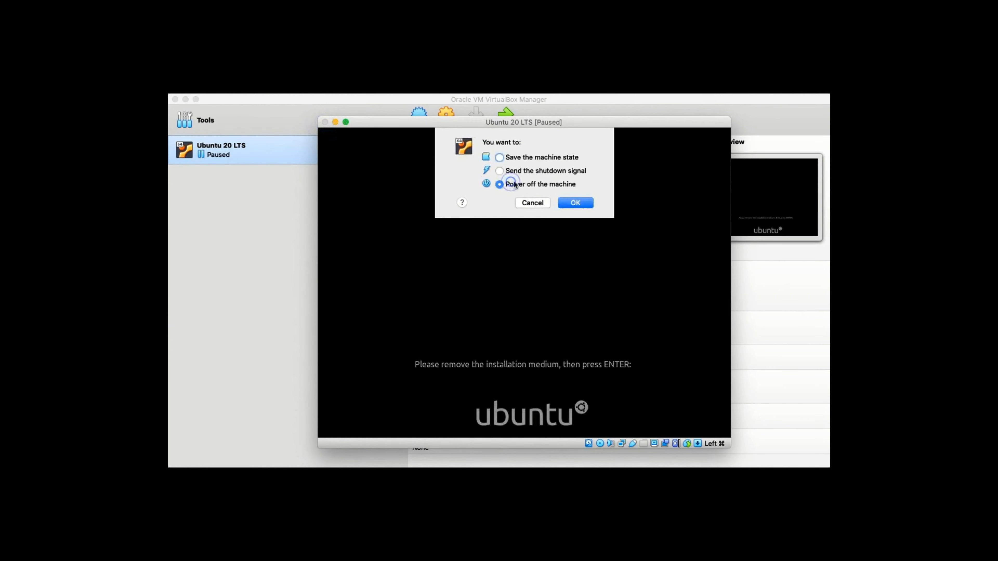
left_click(571, 201)
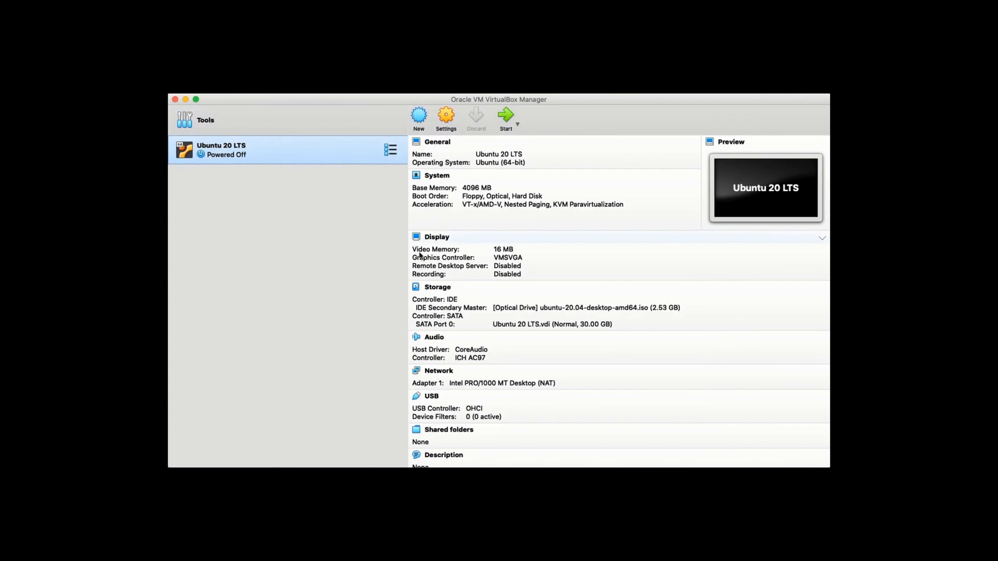
left_click(439, 288)
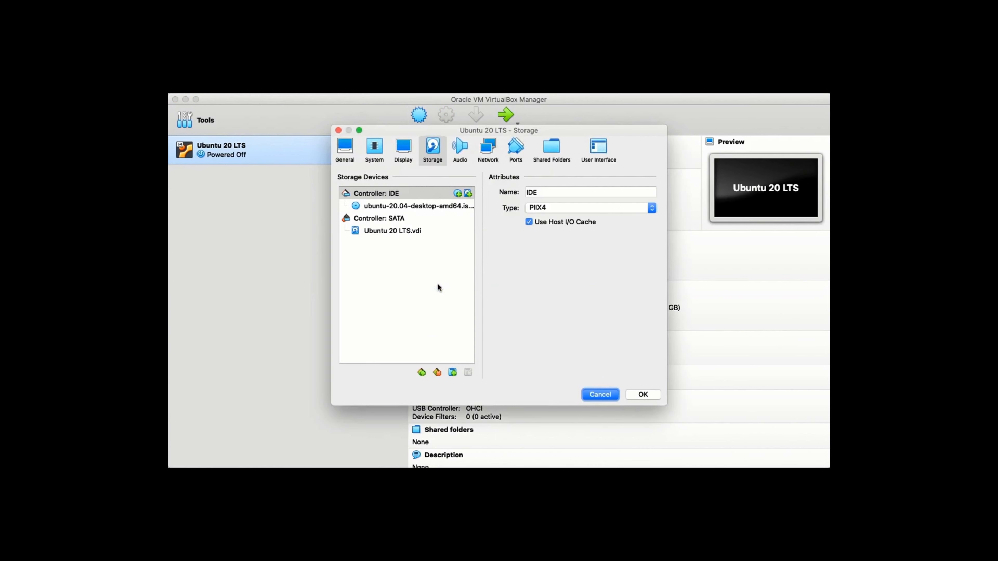
- Remove the ubuntu-20.04 ISO optical drive attachment from the storage controller
left_click(430, 207)
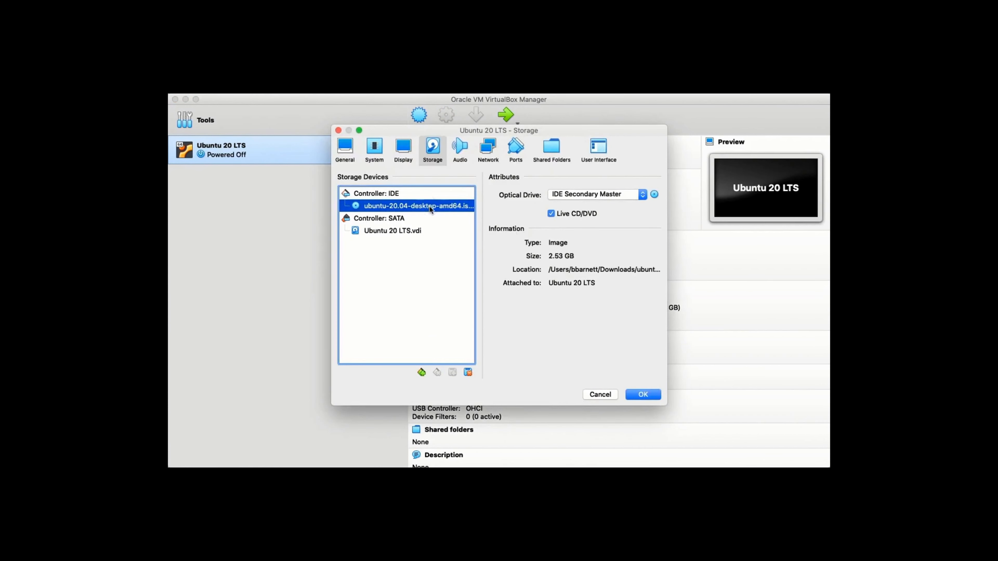
right_click(429, 207)
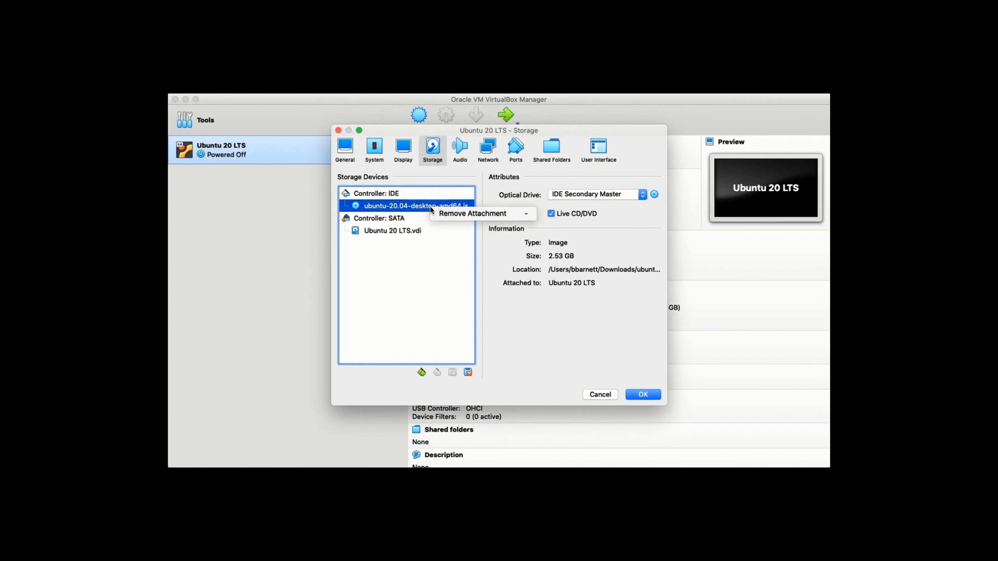
left_click(446, 214)
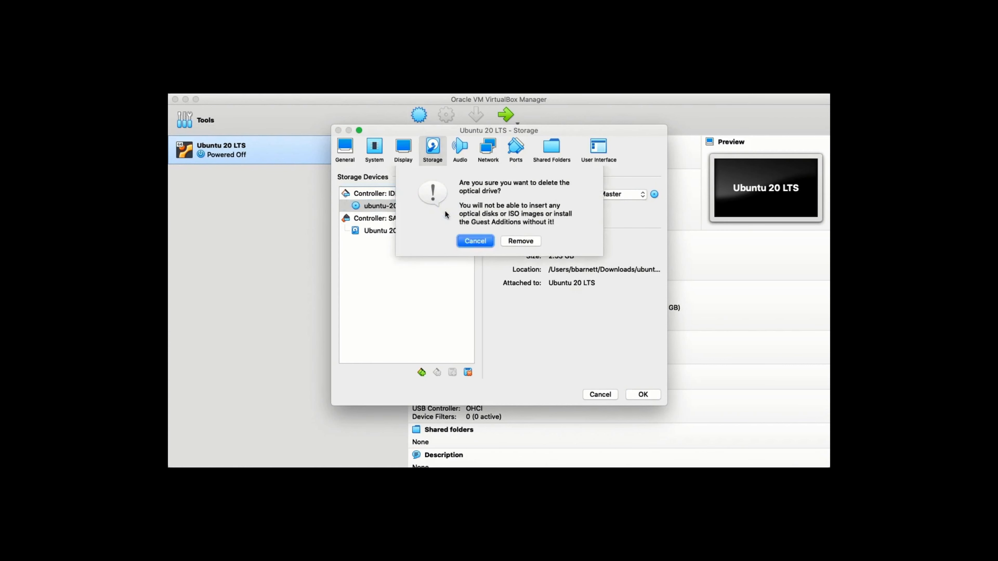
left_click(526, 240)
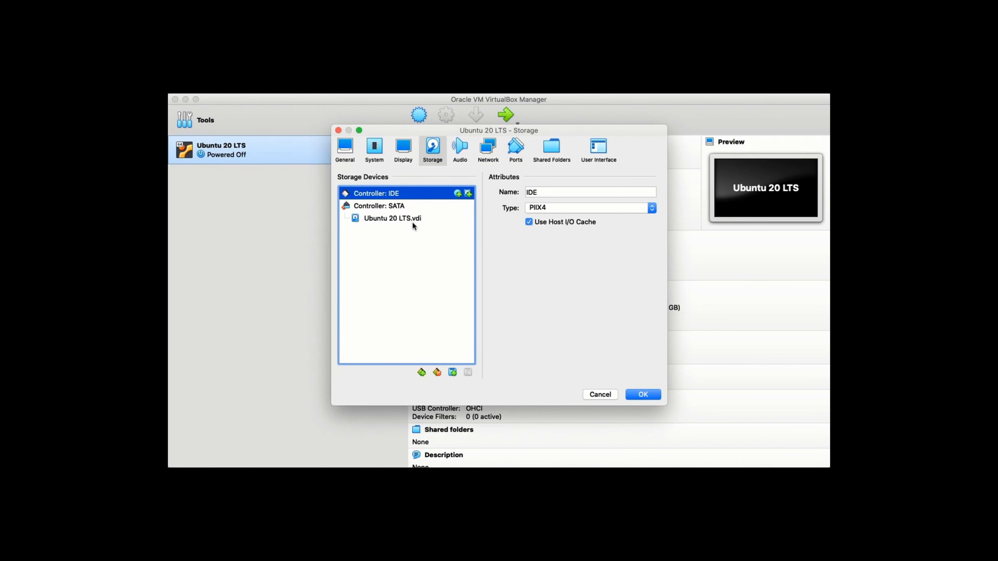
- Save the storage changes and start the Ubuntu 20 LTS machine again
mouse_move(413, 225)
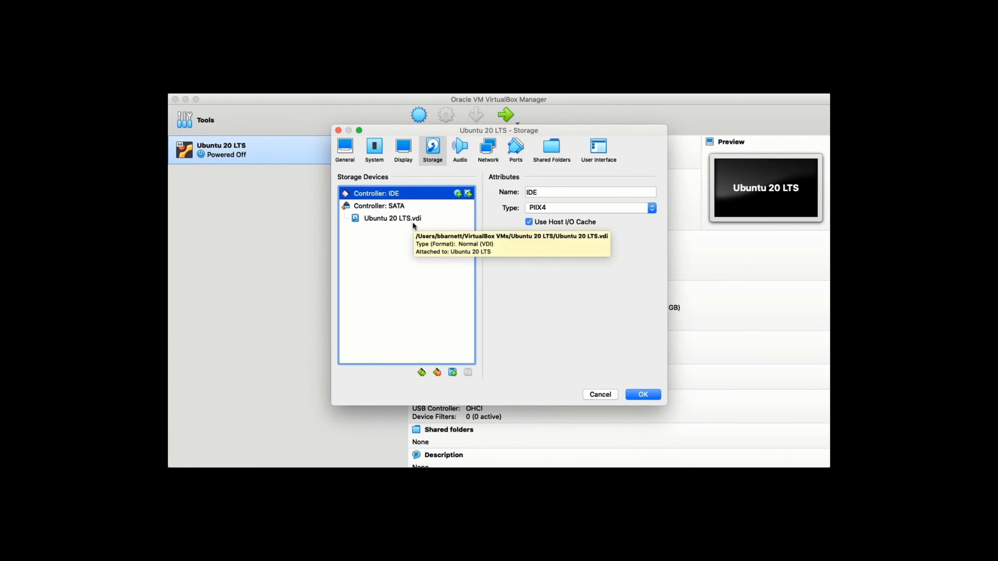
left_click(639, 391)
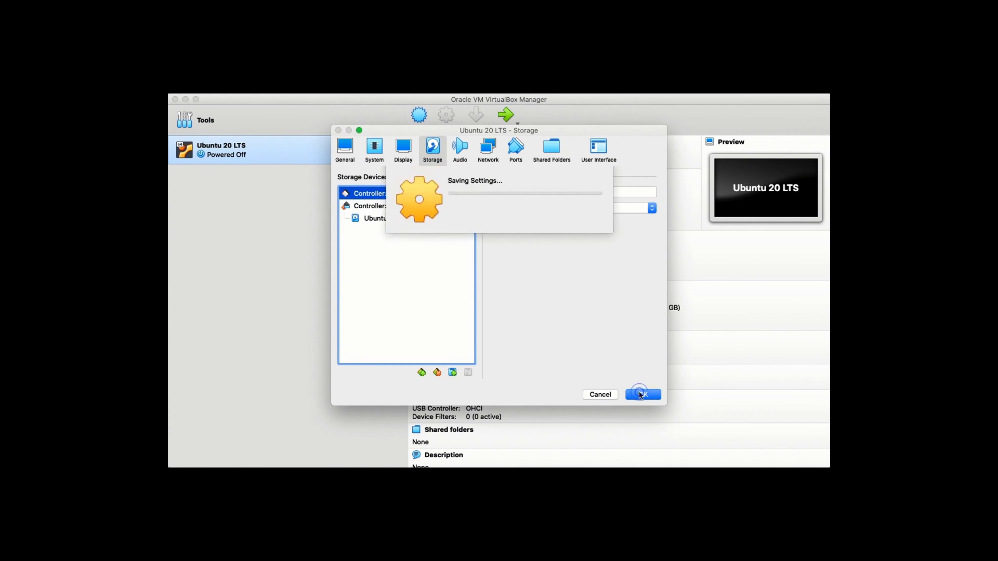
left_click(507, 115)
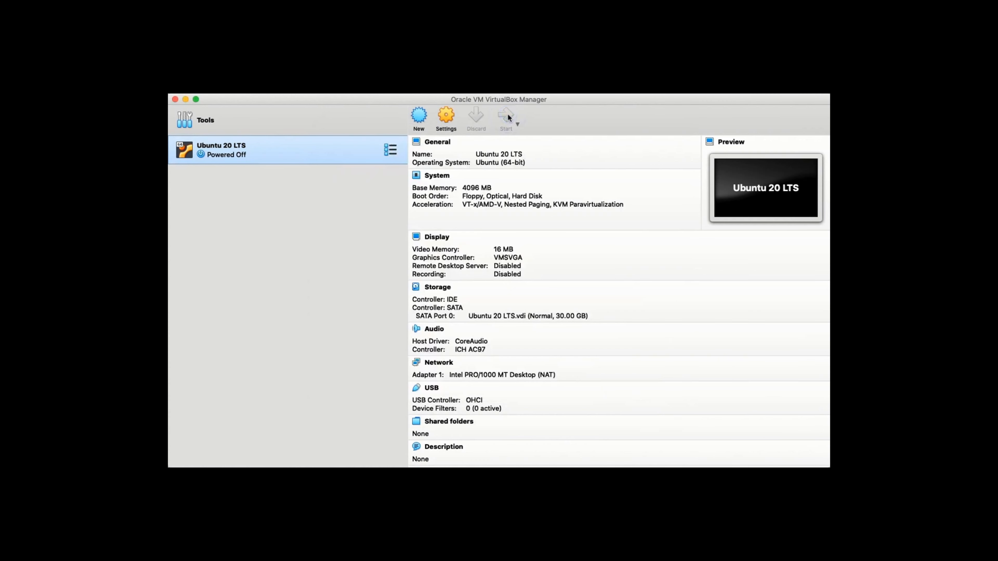